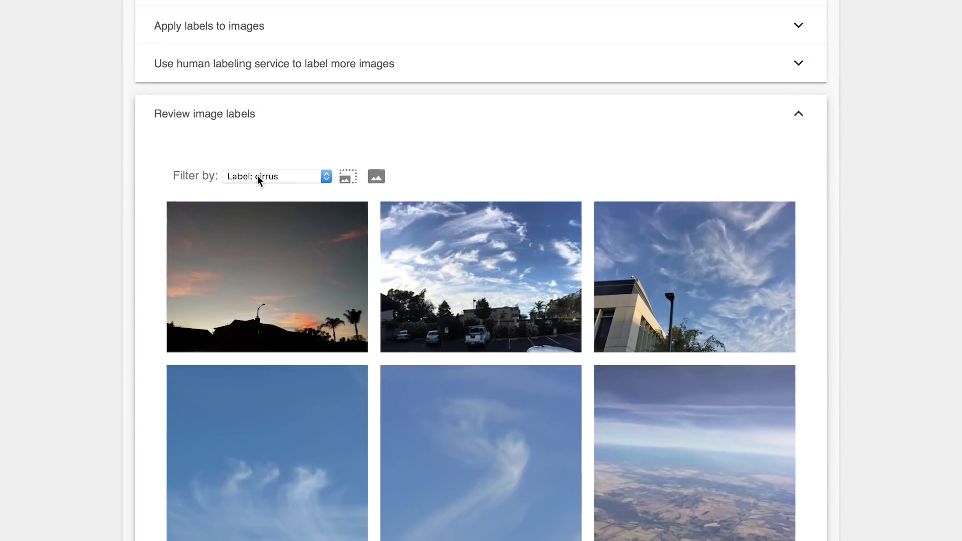
- Filter images to cumulonimbus, review the evaluation curves (AUC 0.8292), and expand online prediction
left_click(257, 176)
left_click(259, 188)
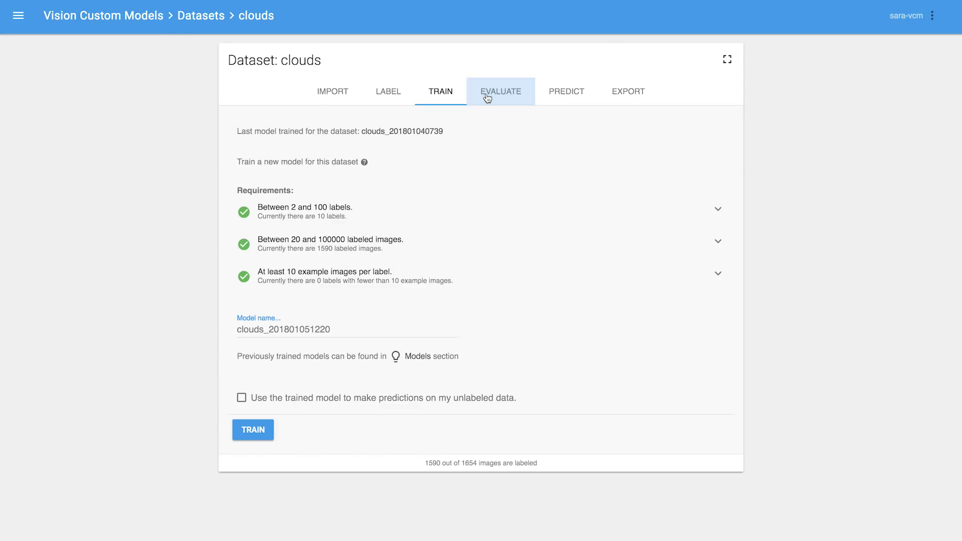
left_click(487, 98)
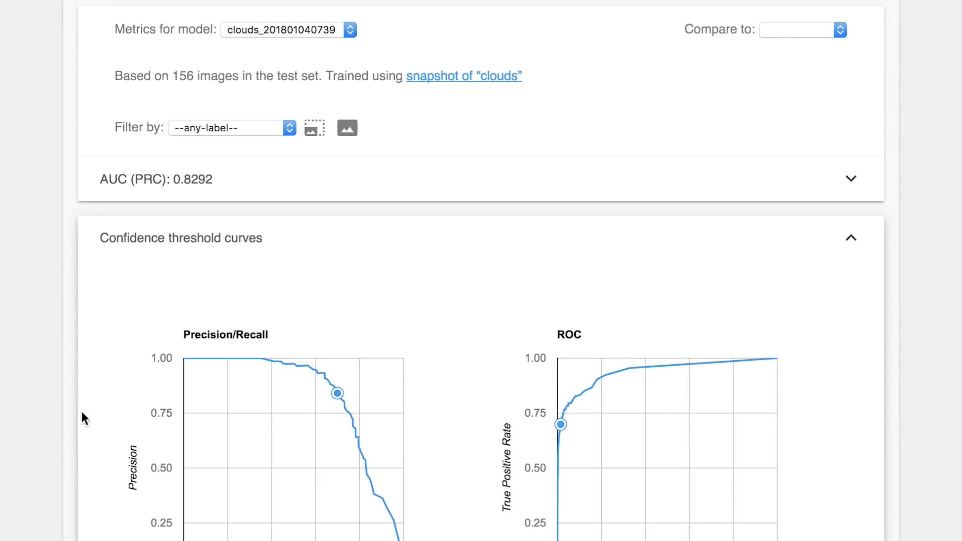
scroll(81, 412, "down", 5)
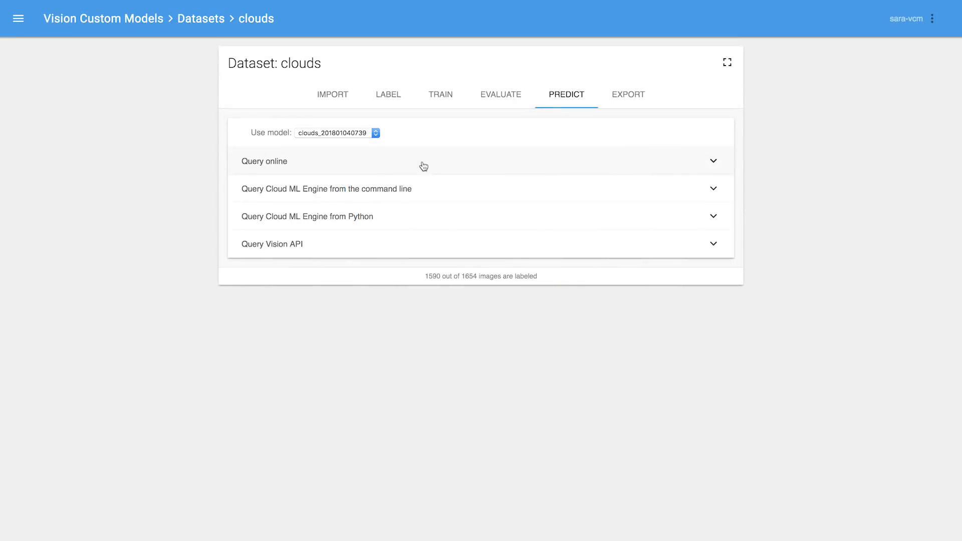
left_click(423, 167)
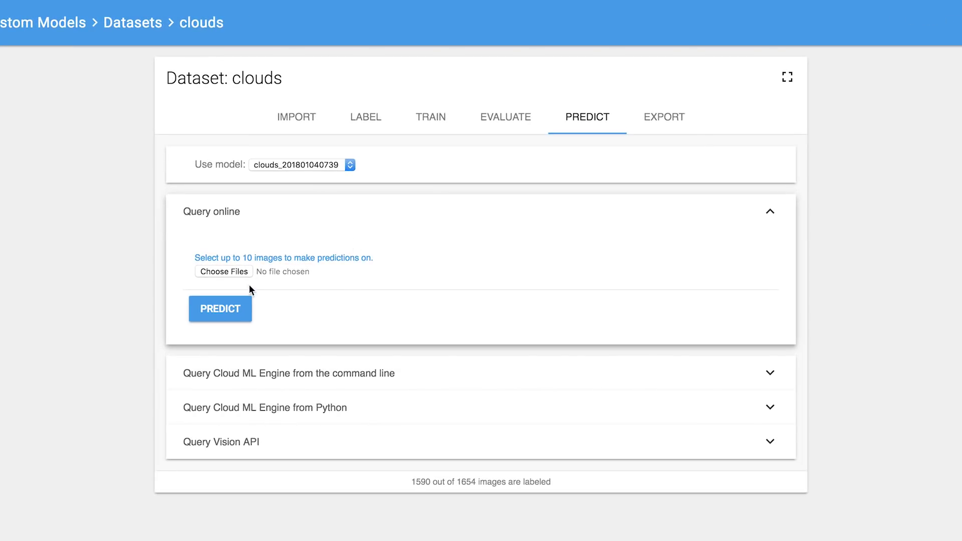
- Upload test-1.jpg for online prediction and get cirrus at 0.993 confidence
left_click(234, 273)
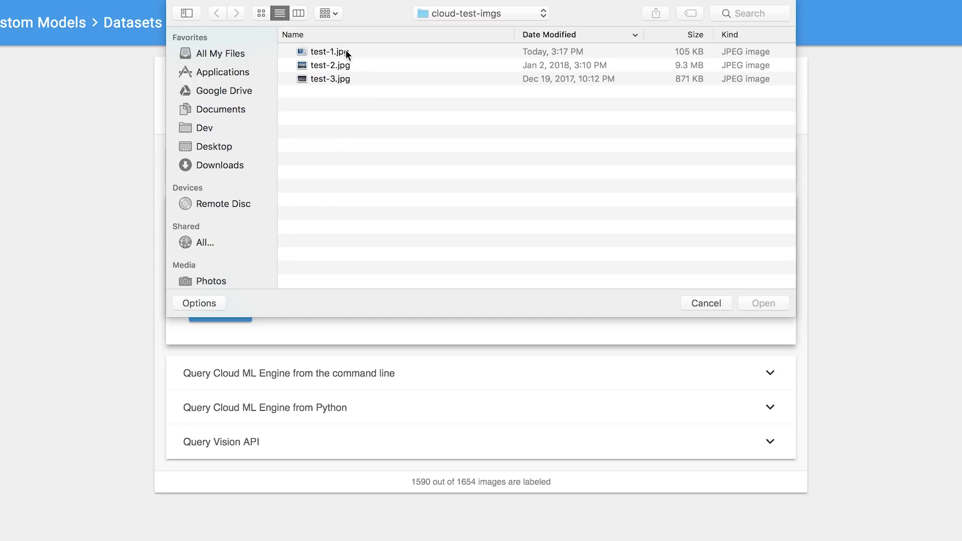
left_click(330, 53)
double_click(331, 53)
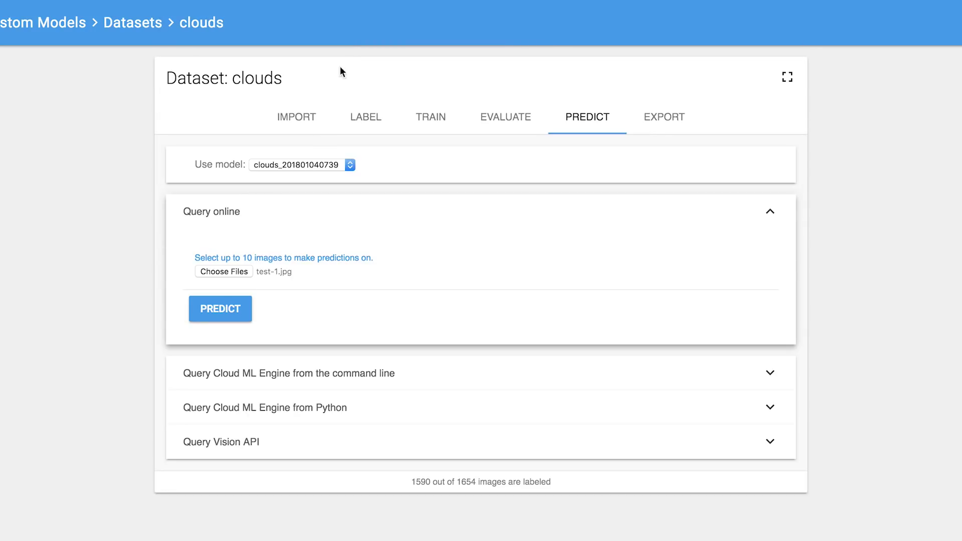
left_click(239, 314)
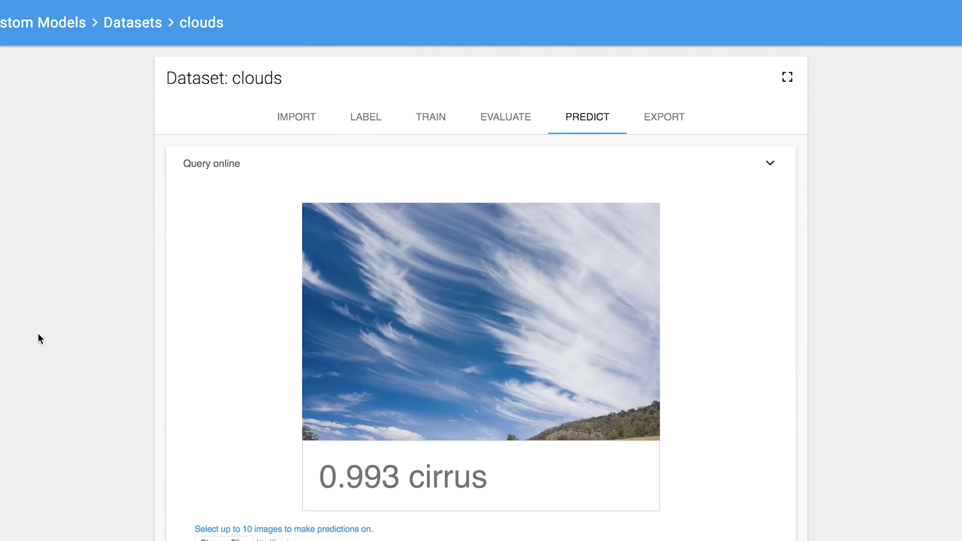